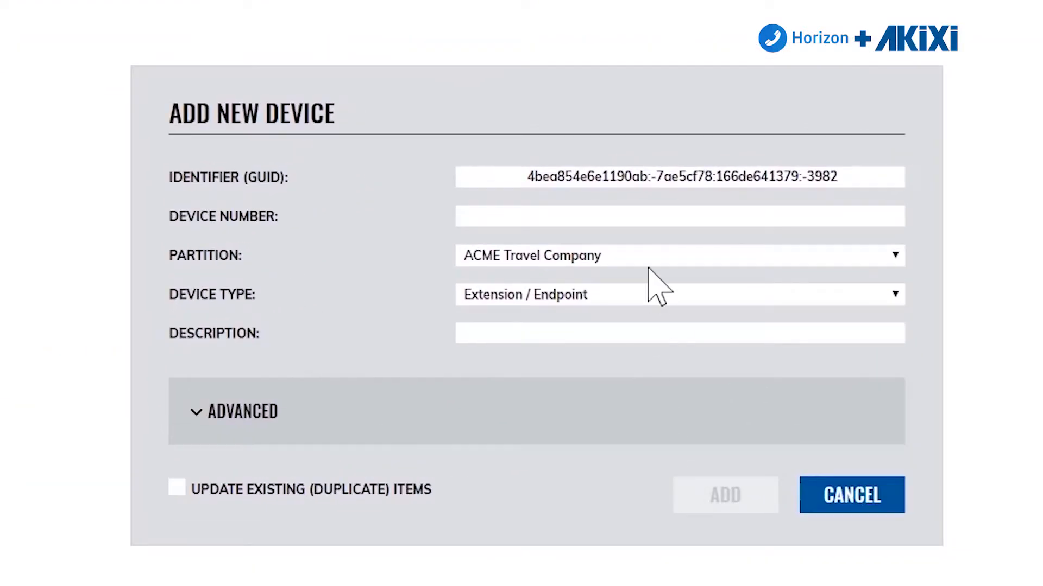
- Enter "SuperGroup 1 ACME Sales Team" as the device number of the new device
{"action": "left_click", "coordinate": [581, 177]}
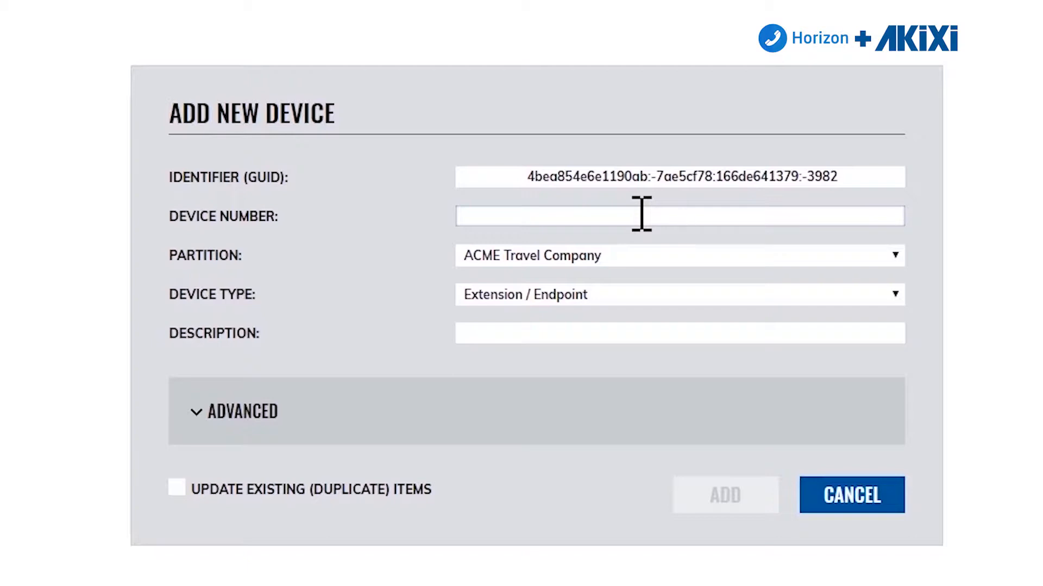
{"action": "type", "text": "Sup"}
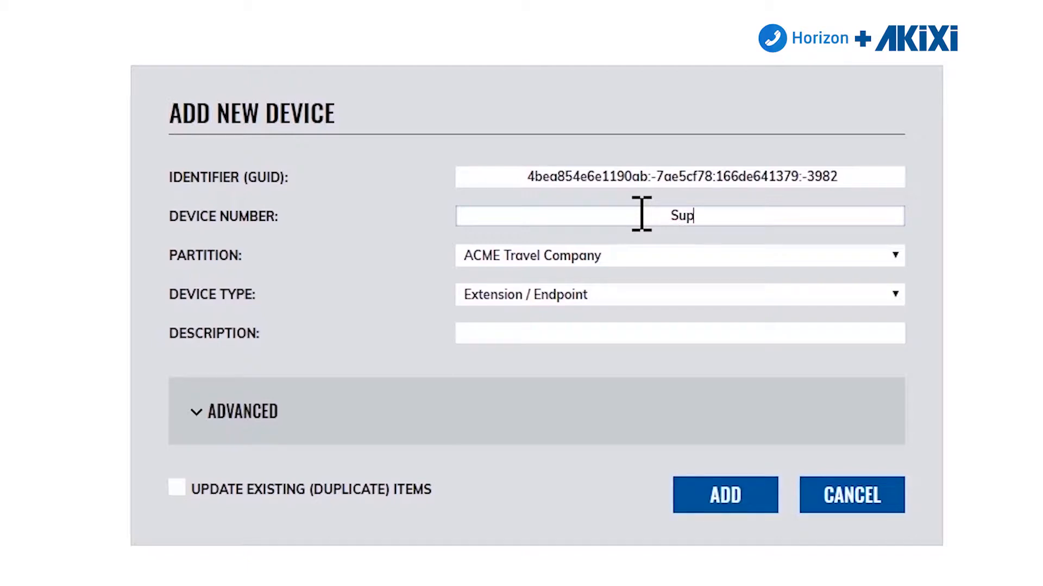
{"action": "type", "text": "erGroup 1"}
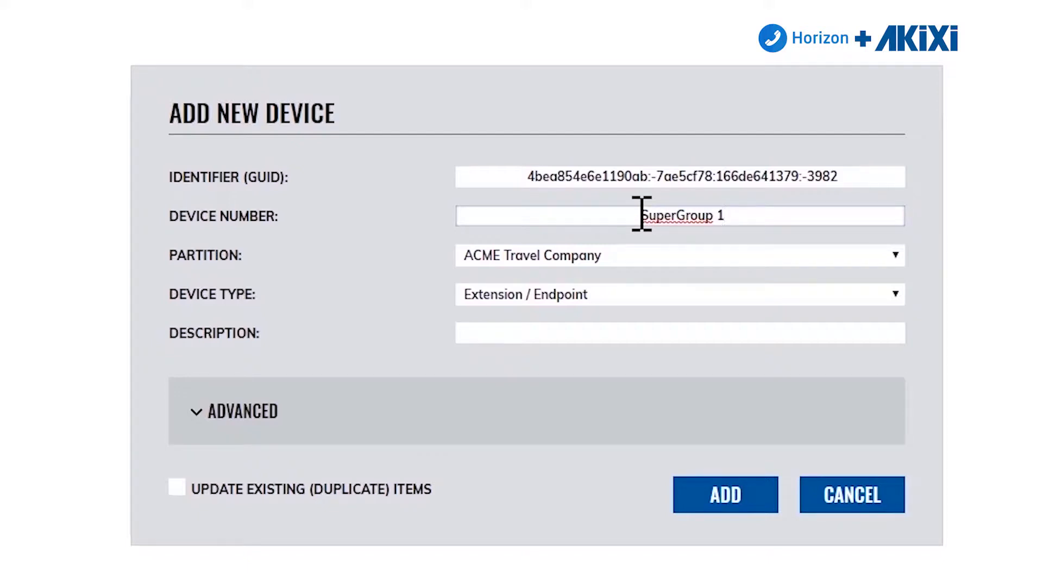
{"action": "type", "text": " AC"}
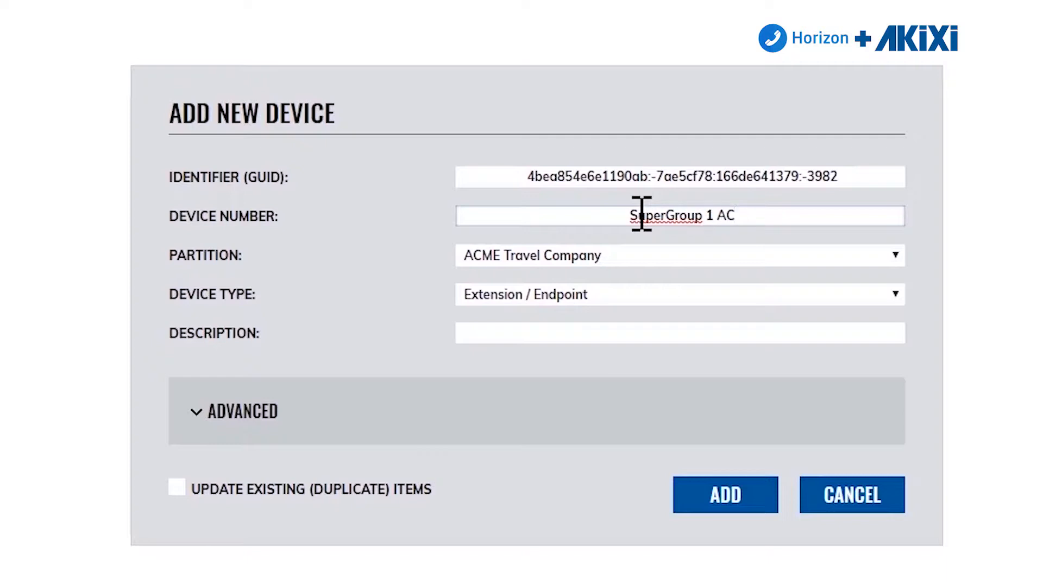
{"action": "type", "text": "ME Sa"}
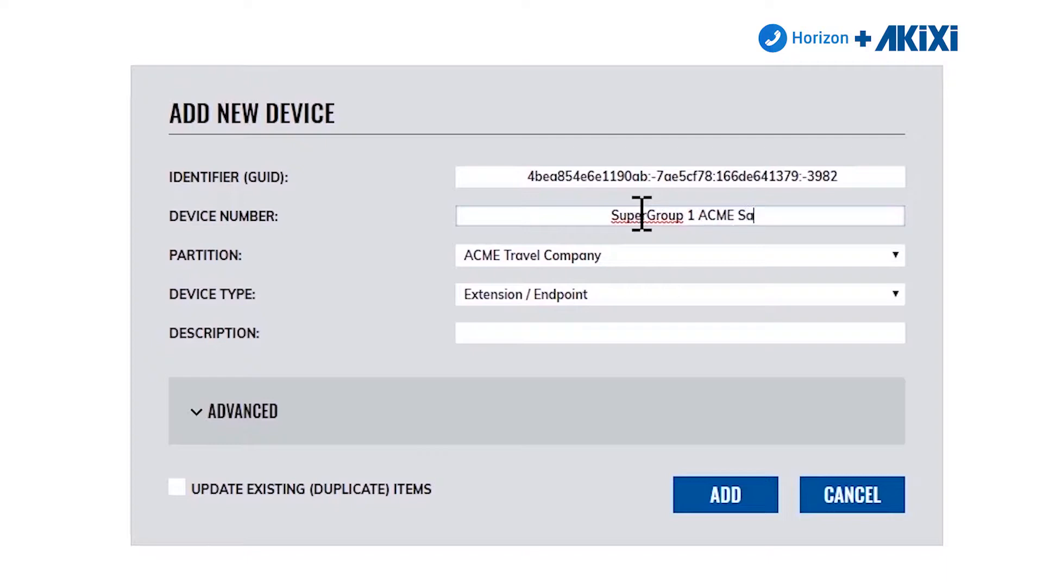
{"action": "type", "text": "les Team"}
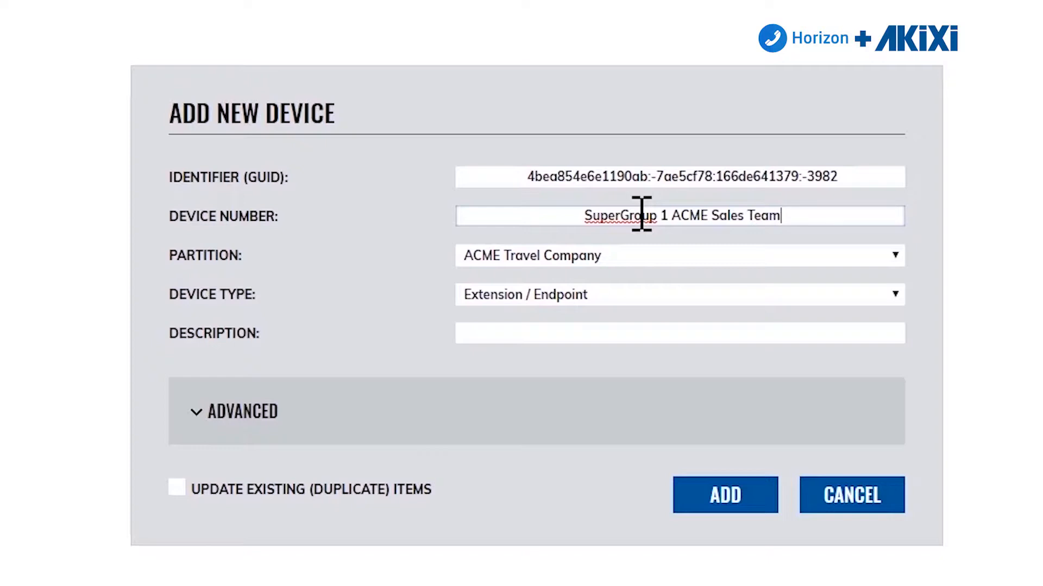
- Set the device type to Group (Collective) and copy the device number "SuperGroup 1 ACME Sales Team" into the description
{"action": "left_click", "coordinate": [896, 295]}
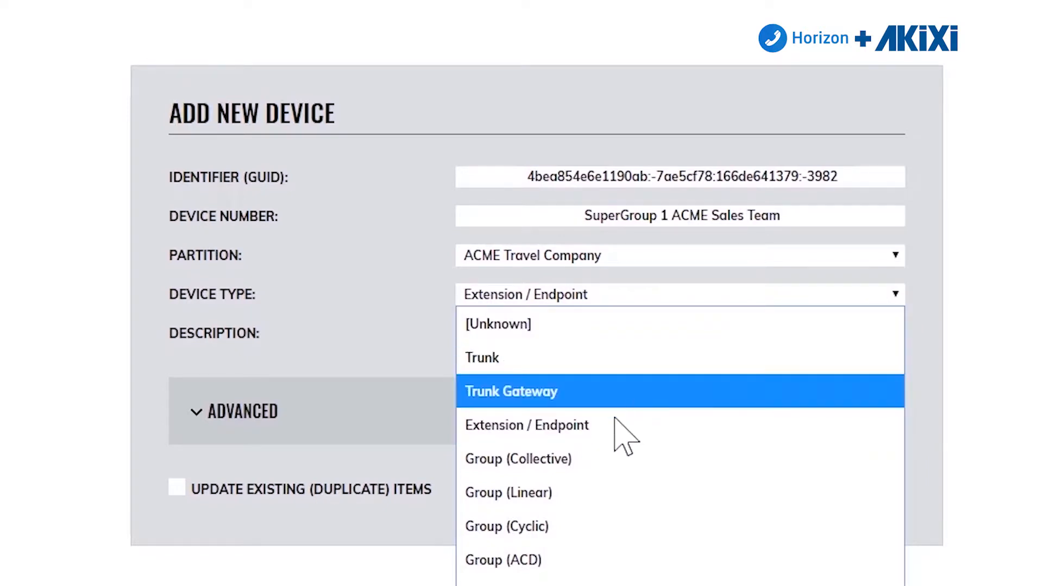
{"action": "left_click", "coordinate": [559, 462]}
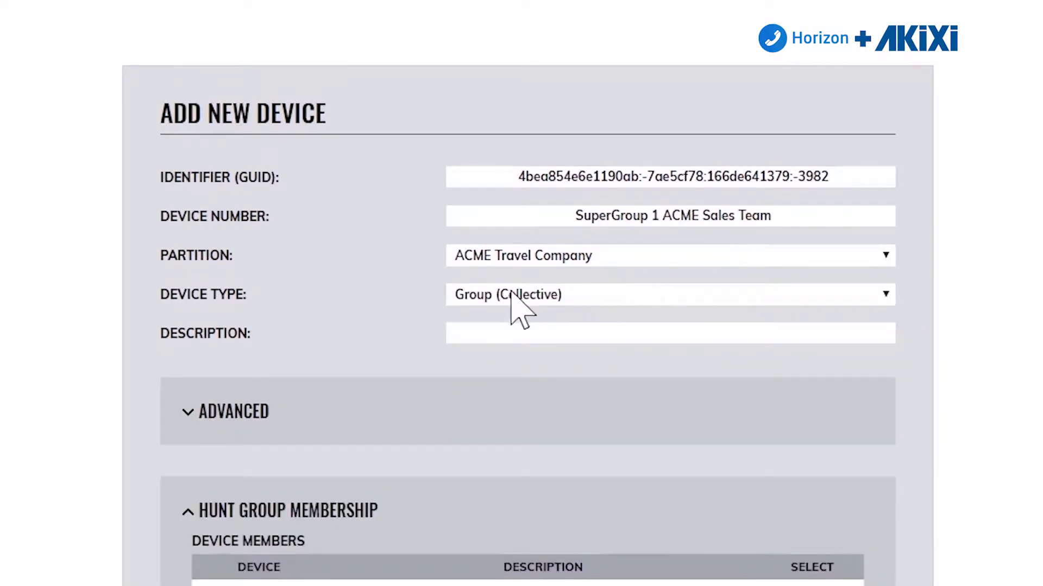
{"action": "left_click", "coordinate": [481, 333]}
{"action": "left_click_drag", "start_coordinate": [771, 215], "coordinate": [540, 219]}
{"action": "key", "text": "ctrl+c"}
{"action": "left_click", "coordinate": [598, 331]}
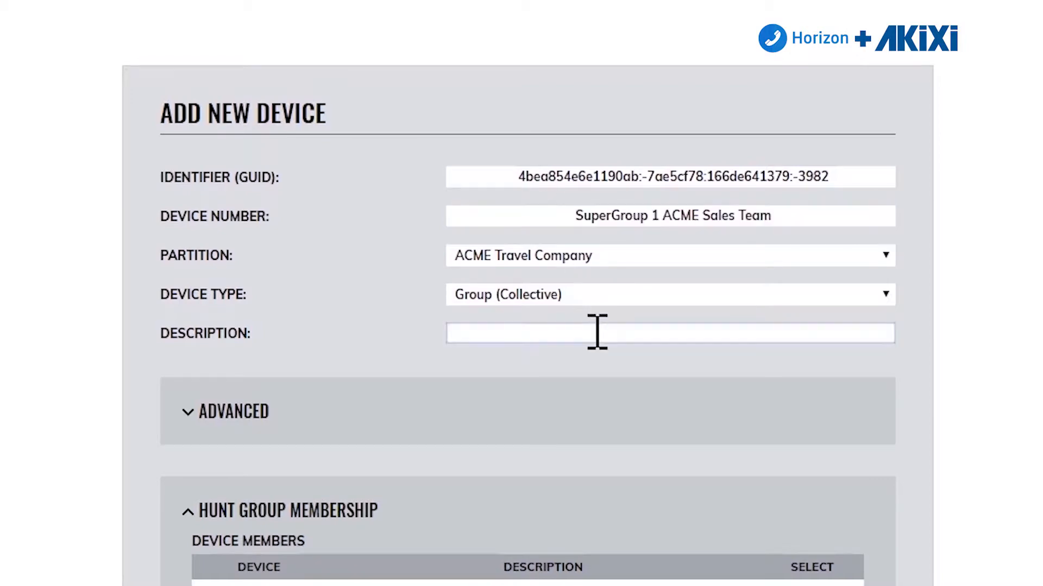
{"action": "key", "text": "ctrl+v"}
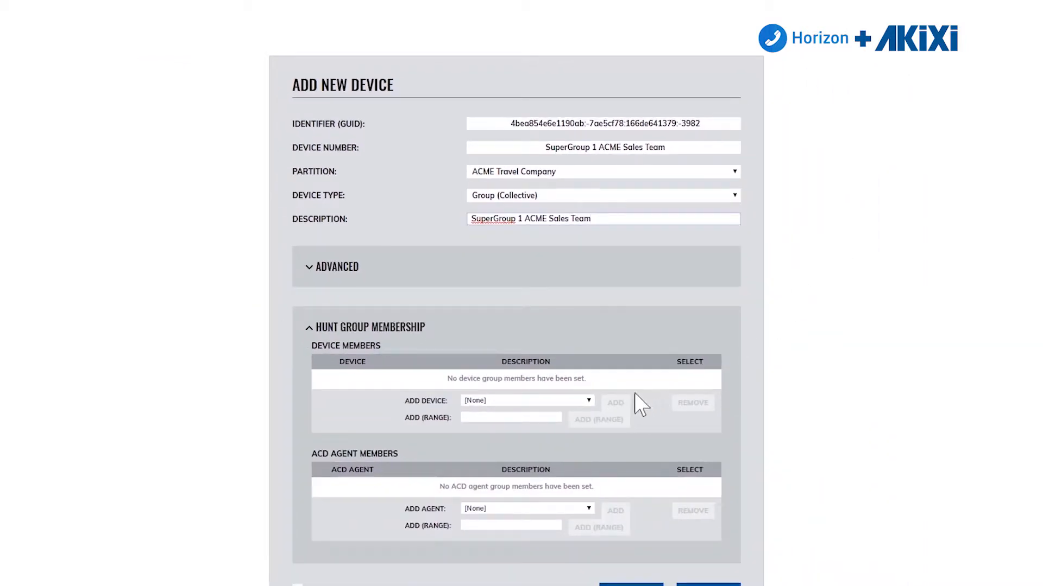
- Add device 100 and the device range 101-102 as device members of the hunt group
{"action": "left_click", "coordinate": [587, 402]}
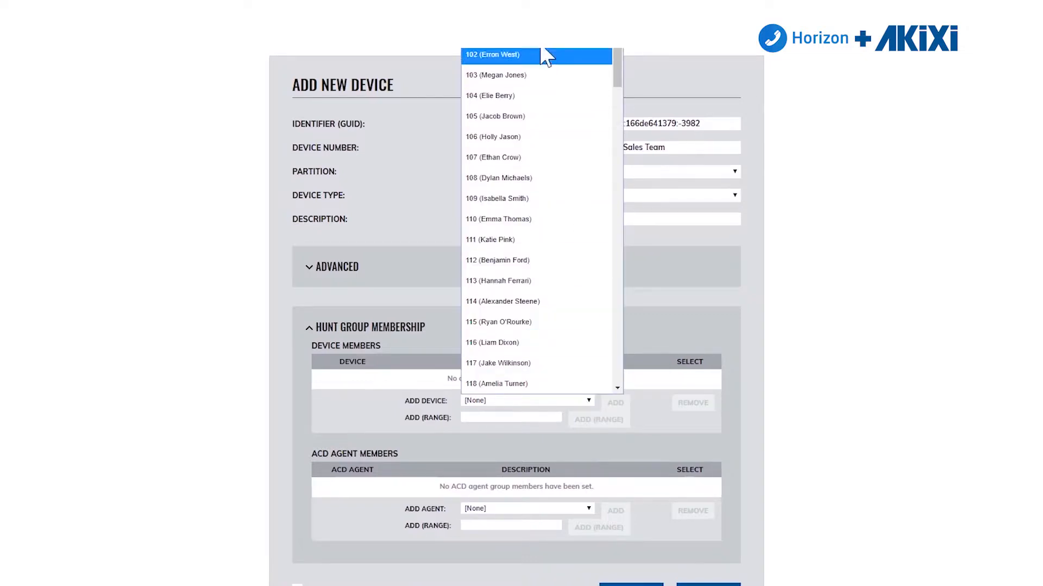
{"action": "left_click", "coordinate": [494, 13]}
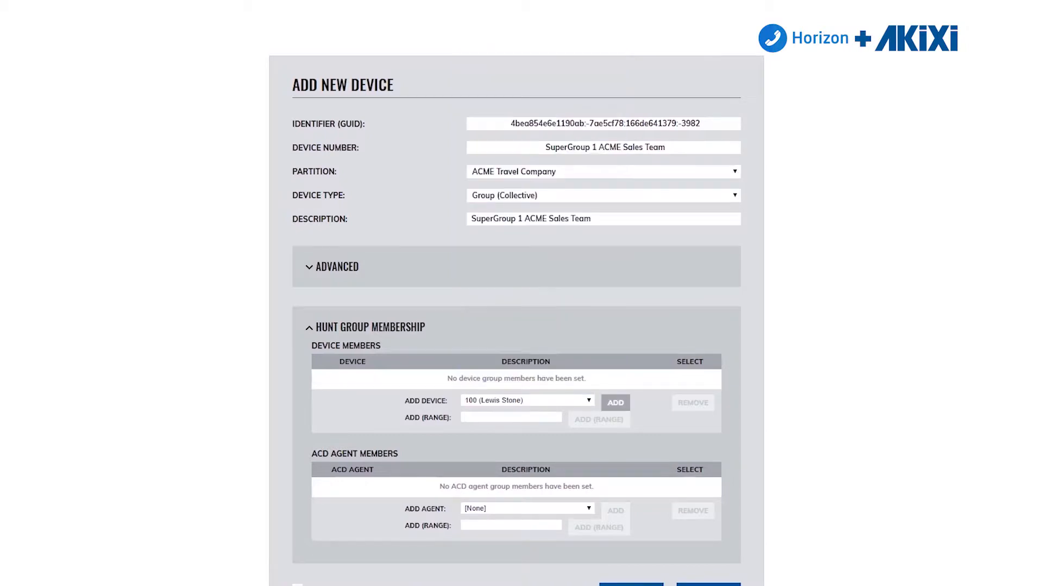
{"action": "left_click", "coordinate": [615, 402]}
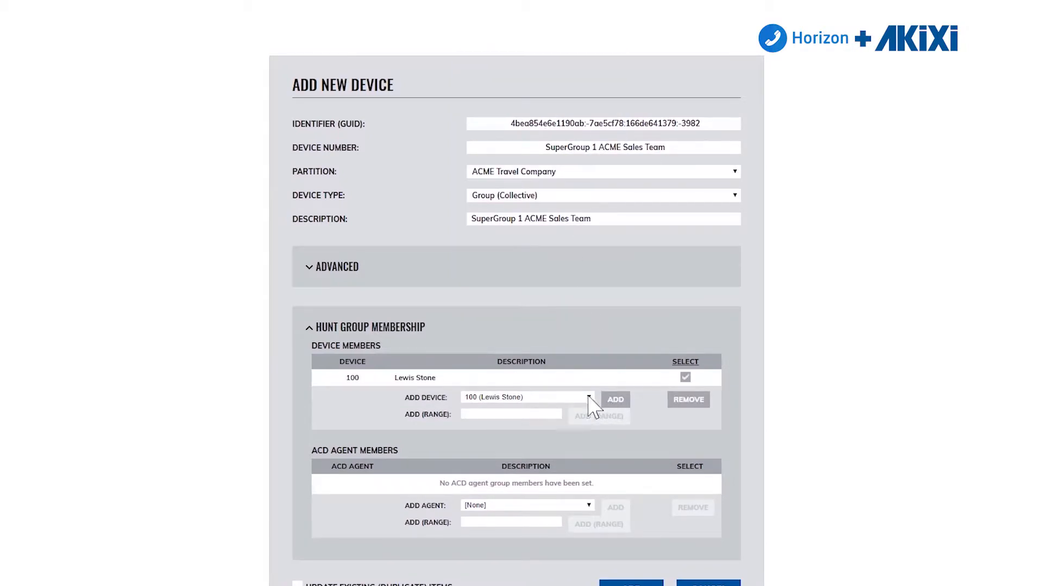
{"action": "left_click", "coordinate": [545, 414]}
{"action": "type", "text": "101-102"}
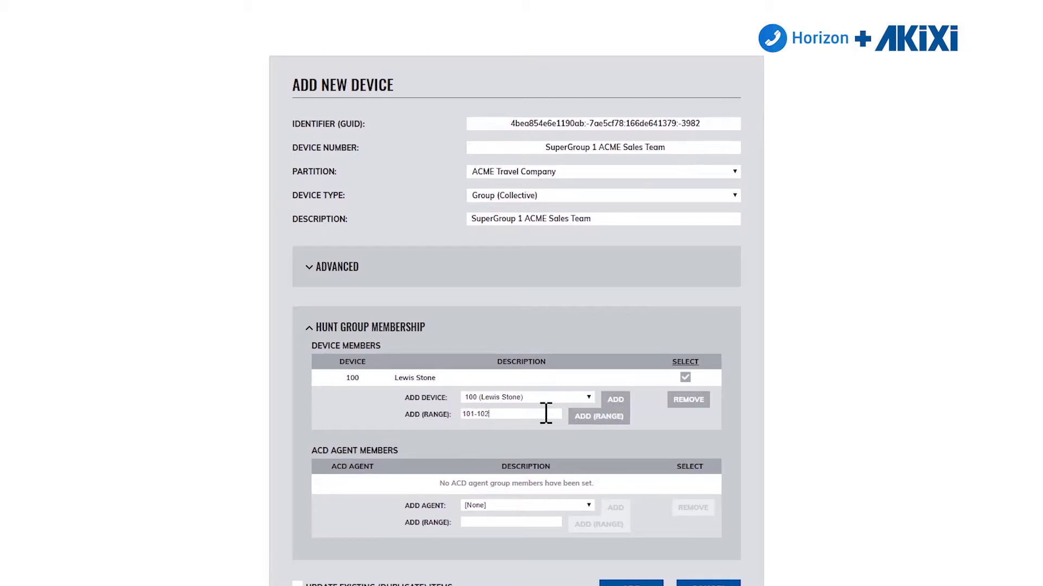
{"action": "left_click", "coordinate": [614, 420]}
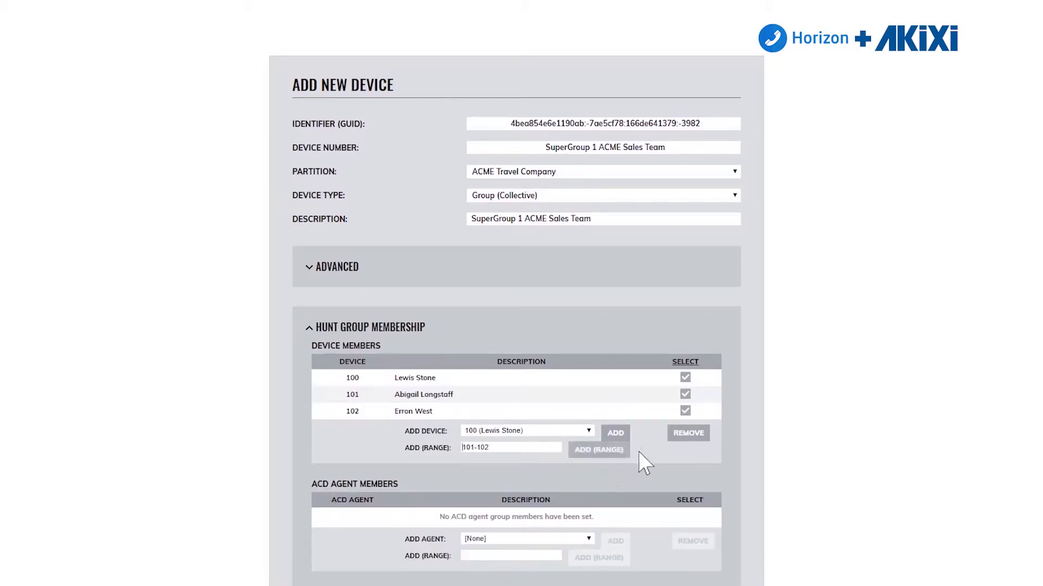
- Examine the devices available as hunt group members, down to the sales groups, super group and sub group
{"action": "left_click", "coordinate": [588, 431]}
{"action": "scroll", "coordinate": [500, 348], "scroll_direction": "down", "scroll_amount": 2}
{"action": "scroll", "coordinate": [499, 348], "scroll_direction": "down", "scroll_amount": 6}
{"action": "scroll", "coordinate": [496, 337], "scroll_direction": "down", "scroll_amount": 1}
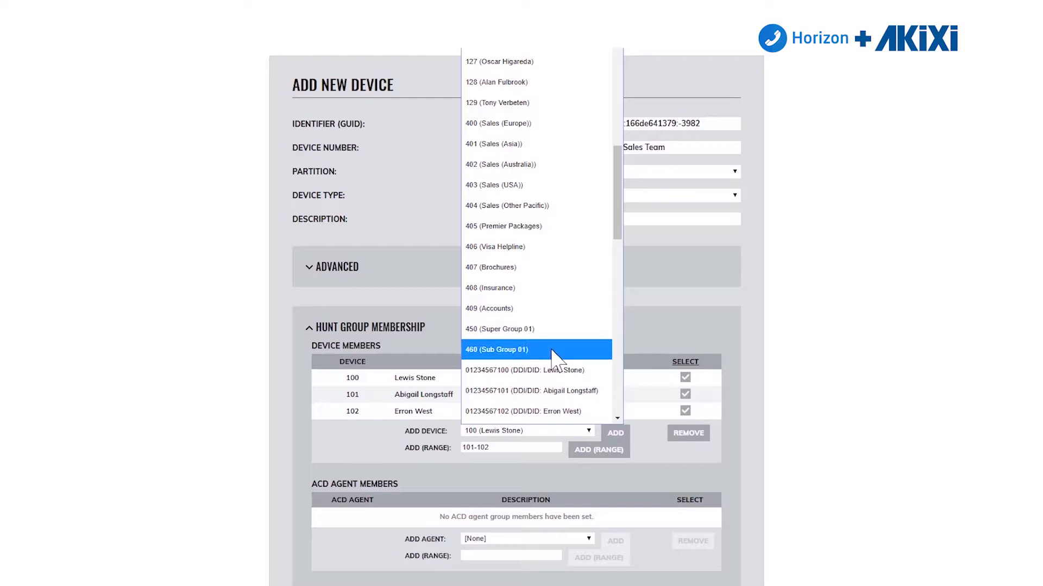
{"action": "left_click", "coordinate": [673, 350]}
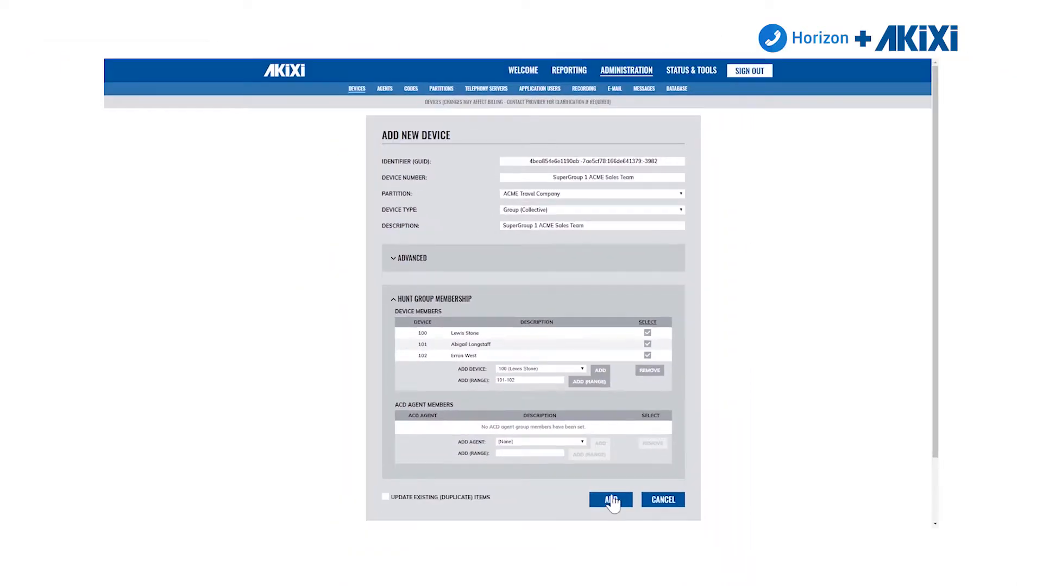
- Save the new SuperGroup 1 ACME Sales Team device and clear its selection in the device list
{"action": "left_click", "coordinate": [631, 585]}
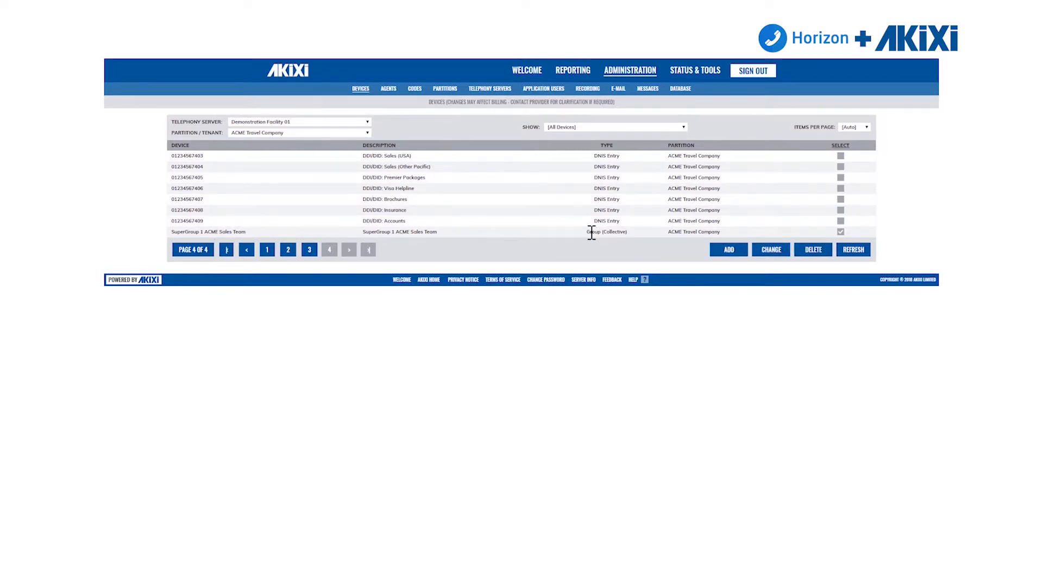
{"action": "left_click", "coordinate": [840, 233]}
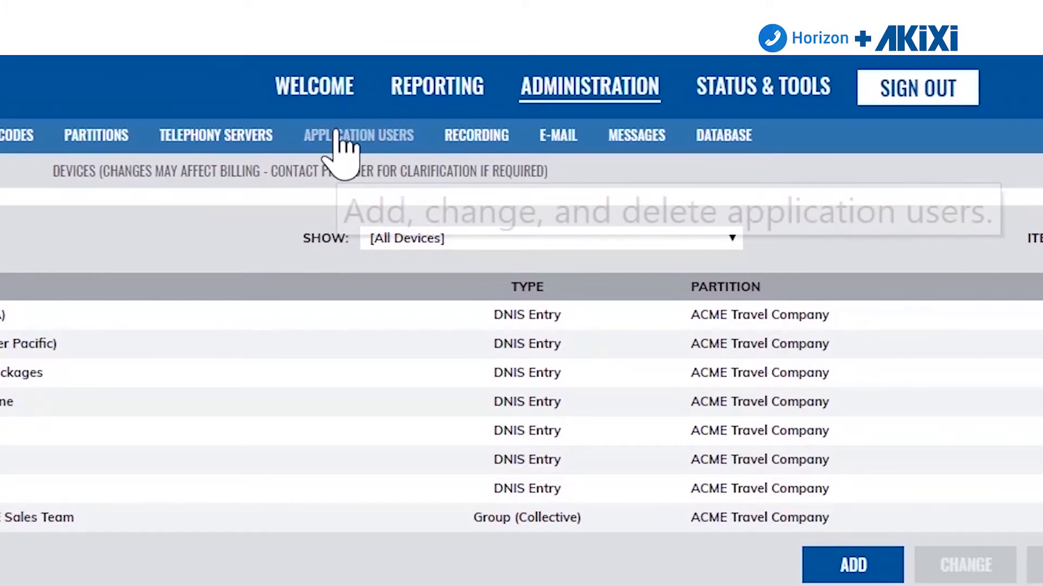
- Open the second Akixi 2000 account in the application users list for editing
{"action": "left_click", "coordinate": [536, 88]}
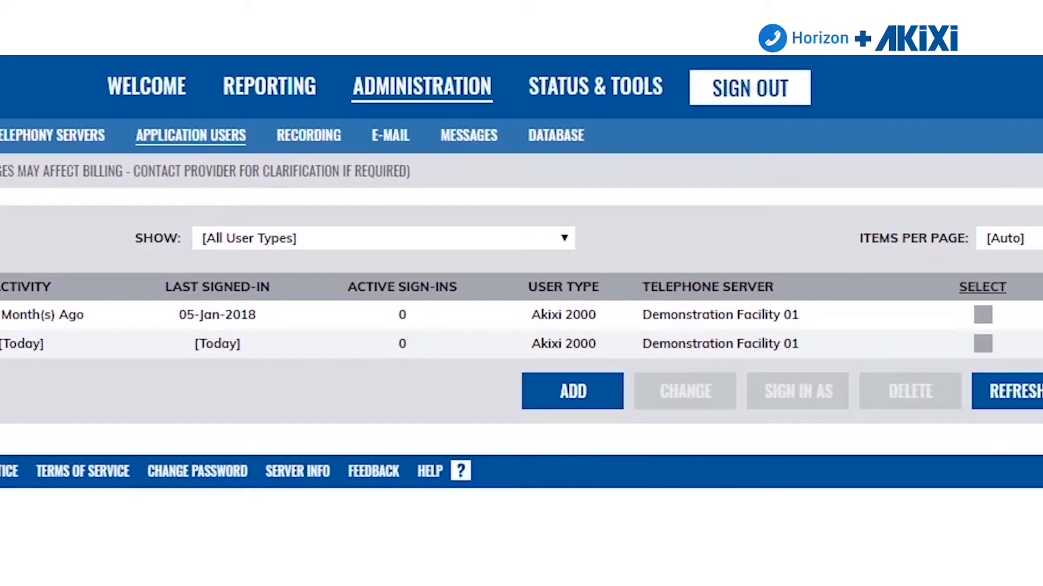
{"action": "left_click", "coordinate": [982, 343]}
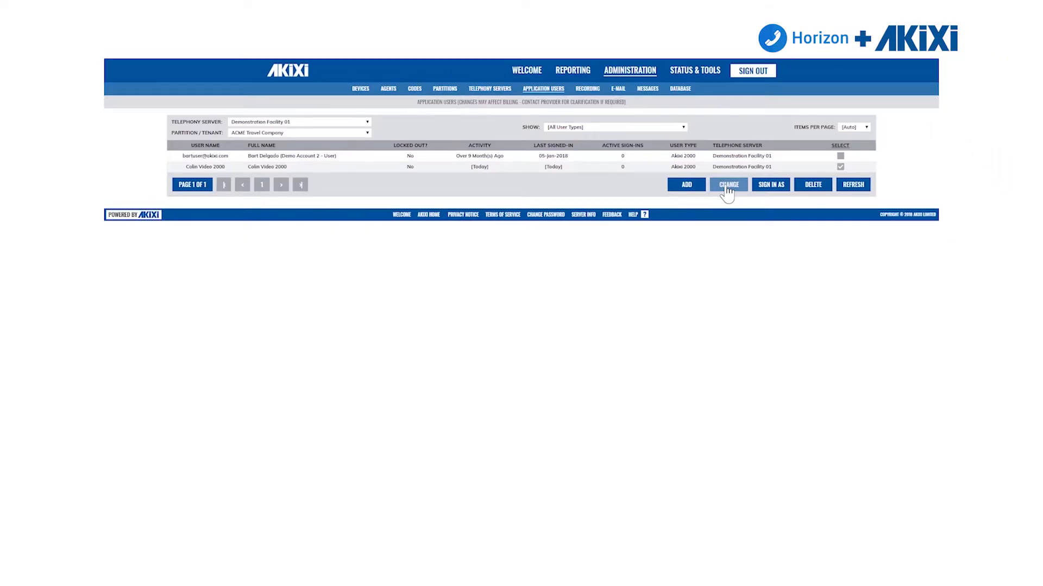
{"action": "left_click", "coordinate": [728, 186]}
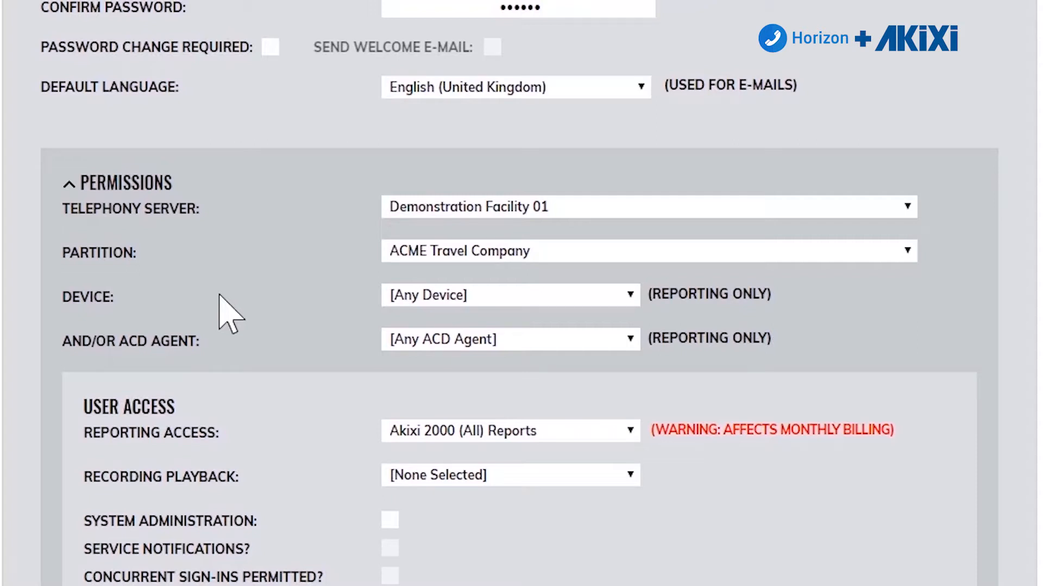
- Restrict the user's device permission to SuperGroup 1 ACME Sales Team and save the user
{"action": "left_click", "coordinate": [628, 296]}
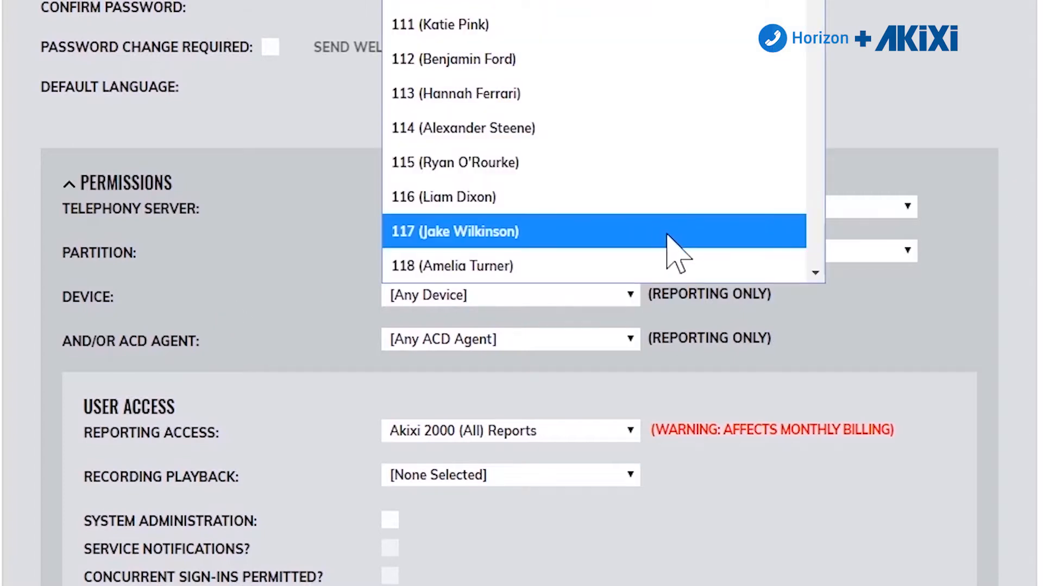
{"action": "scroll", "coordinate": [676, 251], "scroll_direction": "down", "scroll_amount": 15}
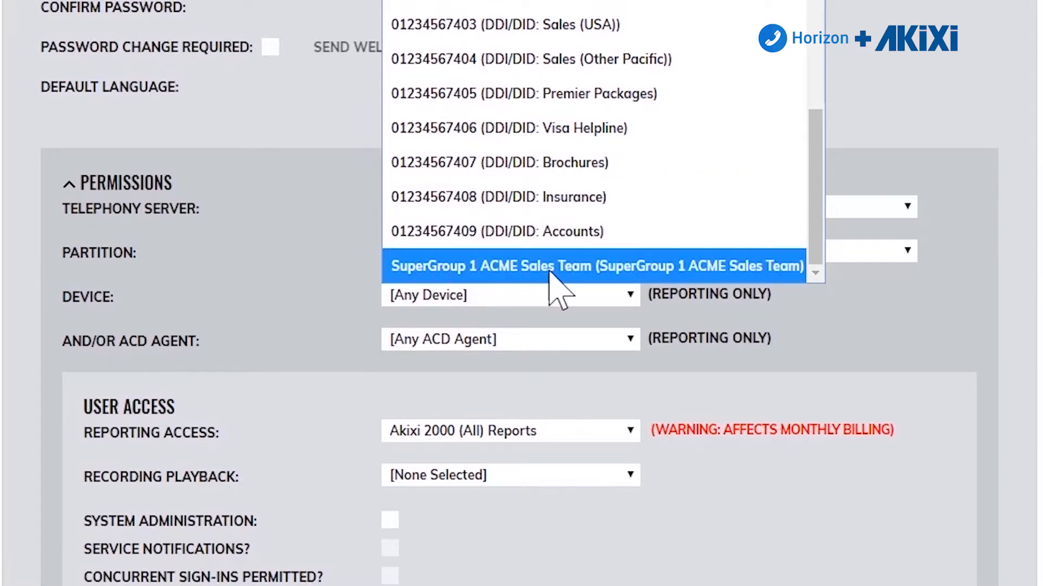
{"action": "left_click", "coordinate": [634, 266]}
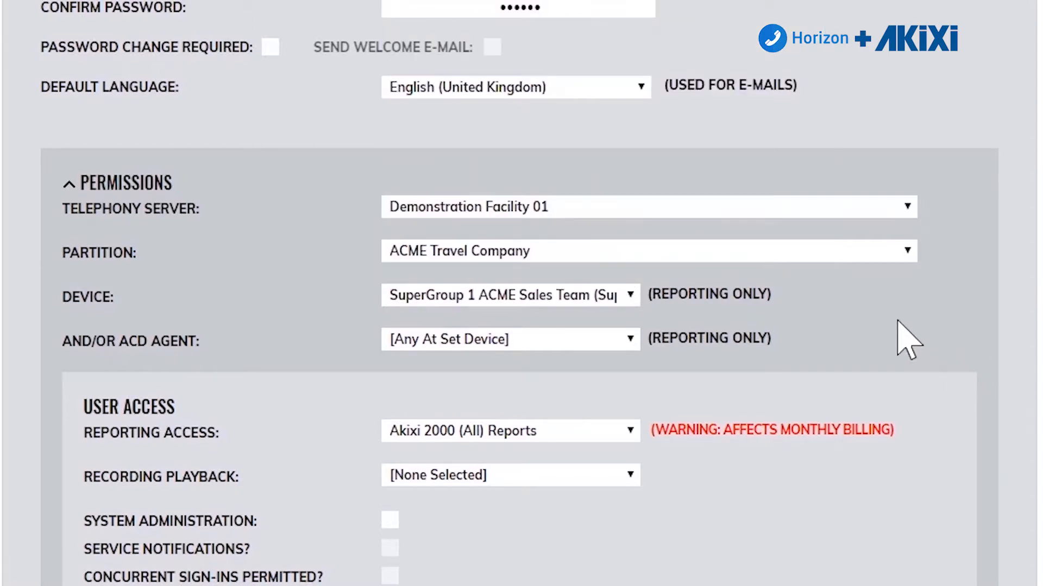
{"action": "scroll", "coordinate": [899, 331], "scroll_direction": "down", "scroll_amount": 5}
{"action": "scroll", "coordinate": [900, 326], "scroll_direction": "down", "scroll_amount": 2}
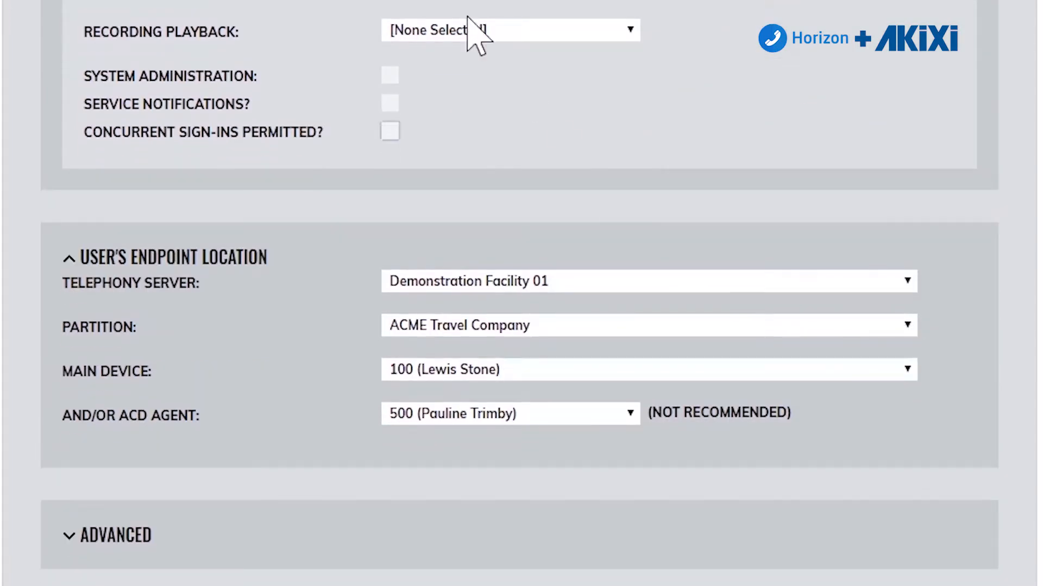
{"action": "scroll", "coordinate": [866, 538], "scroll_direction": "down", "scroll_amount": 4}
{"action": "left_click", "coordinate": [830, 396]}
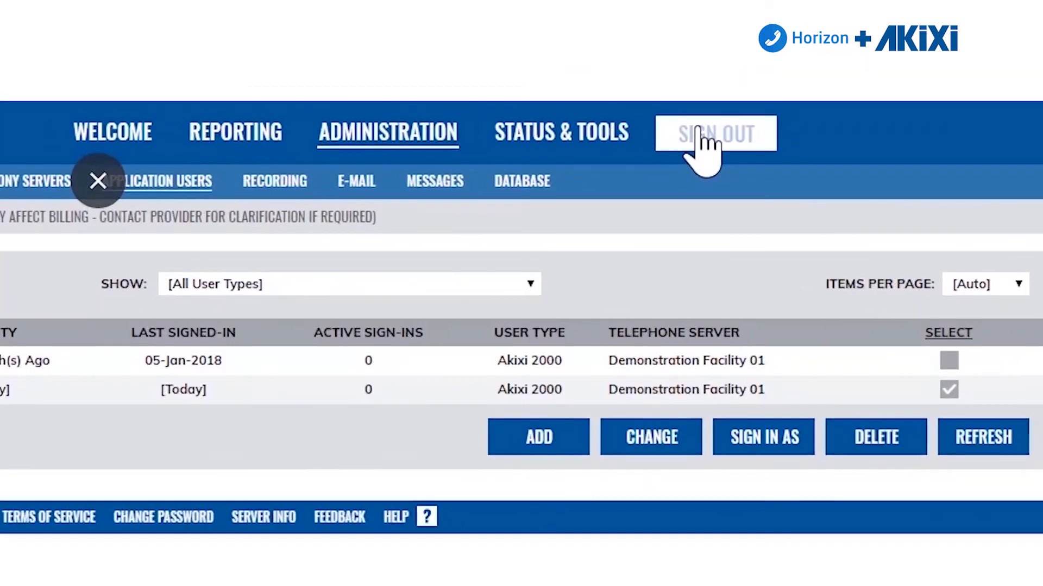
- Sign out of the administrator session and sign in with the restricted user's user name and password
{"action": "left_click", "coordinate": [744, 75]}
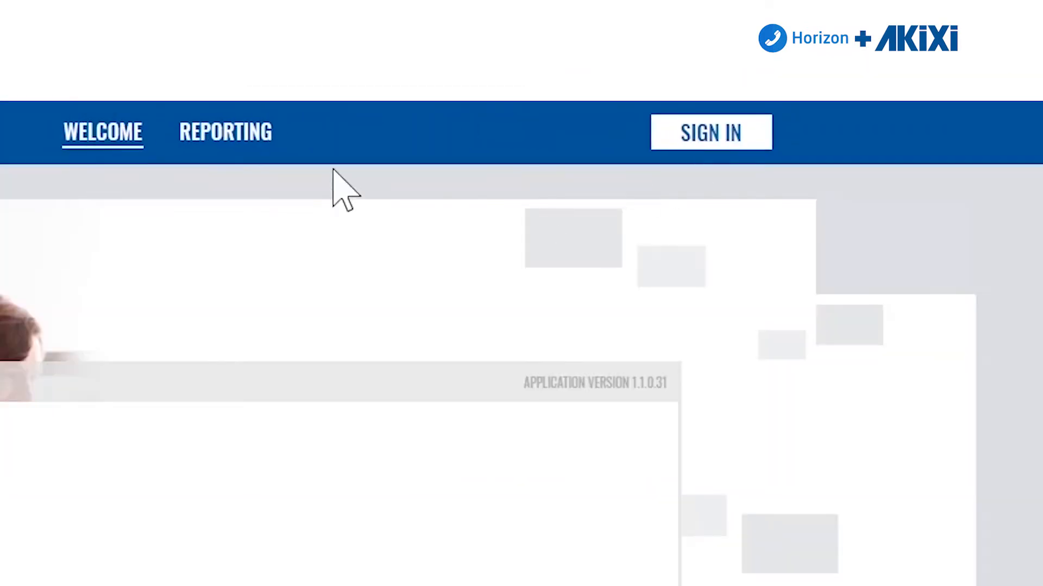
{"action": "left_click", "coordinate": [664, 142]}
{"action": "type", "text": "Colin"}
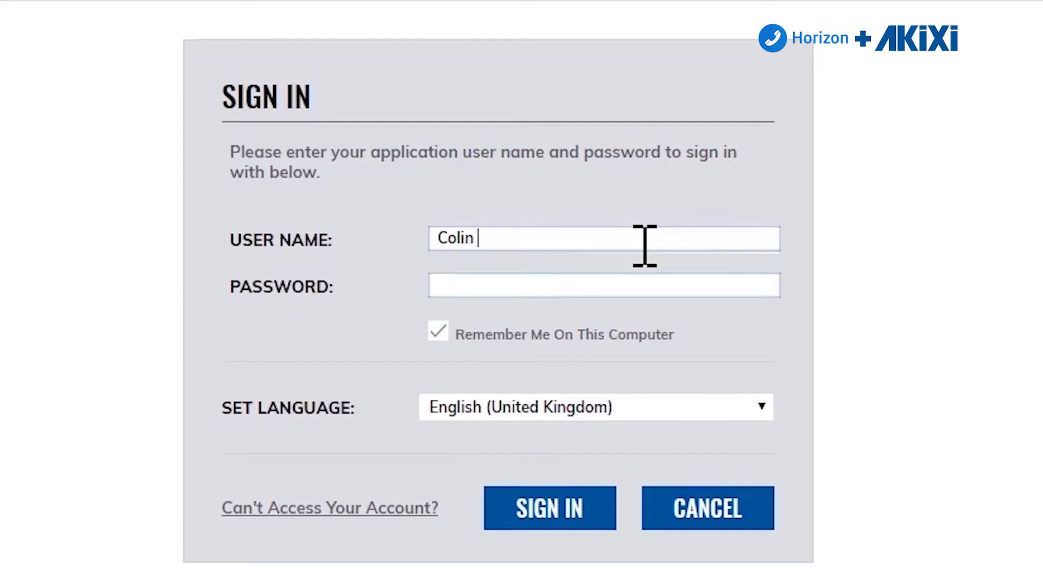
{"action": "type", "text": " Video 2000"}
{"action": "key", "text": "Tab"}
{"action": "type", "text": "*************"}
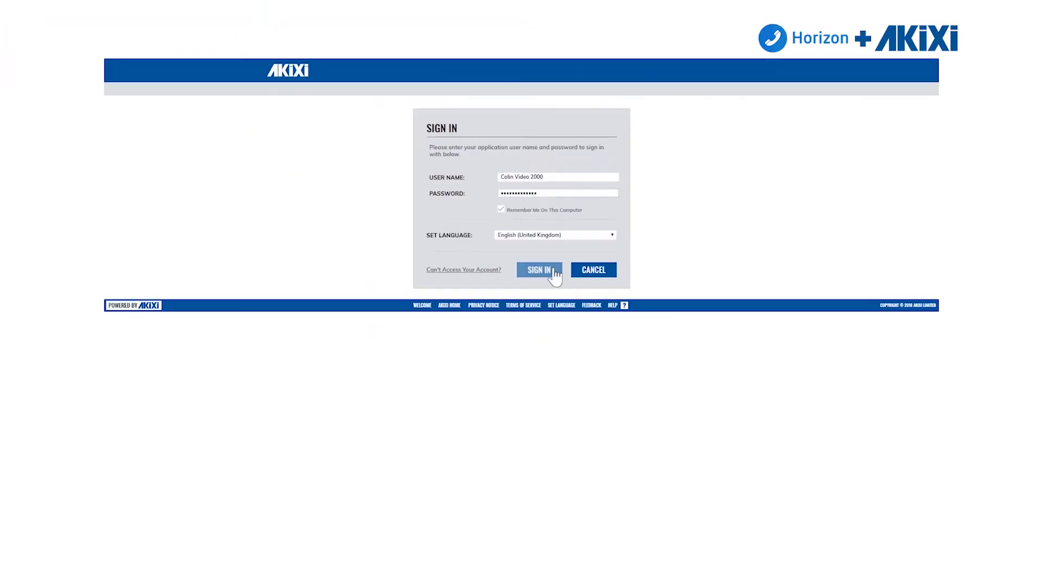
{"action": "left_click", "coordinate": [589, 511]}
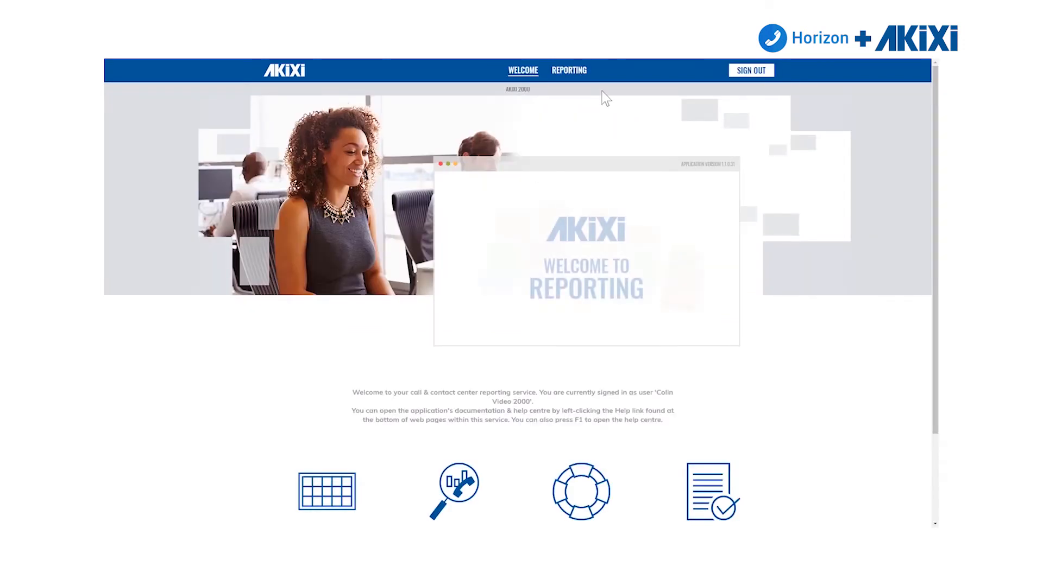
{"action": "left_click", "coordinate": [578, 74]}
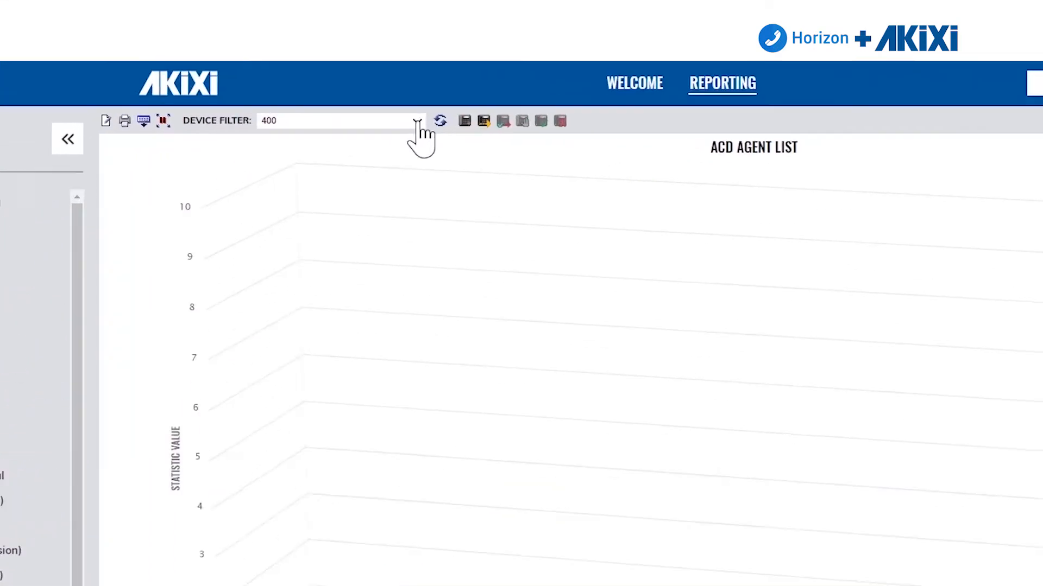
{"action": "left_click", "coordinate": [417, 121]}
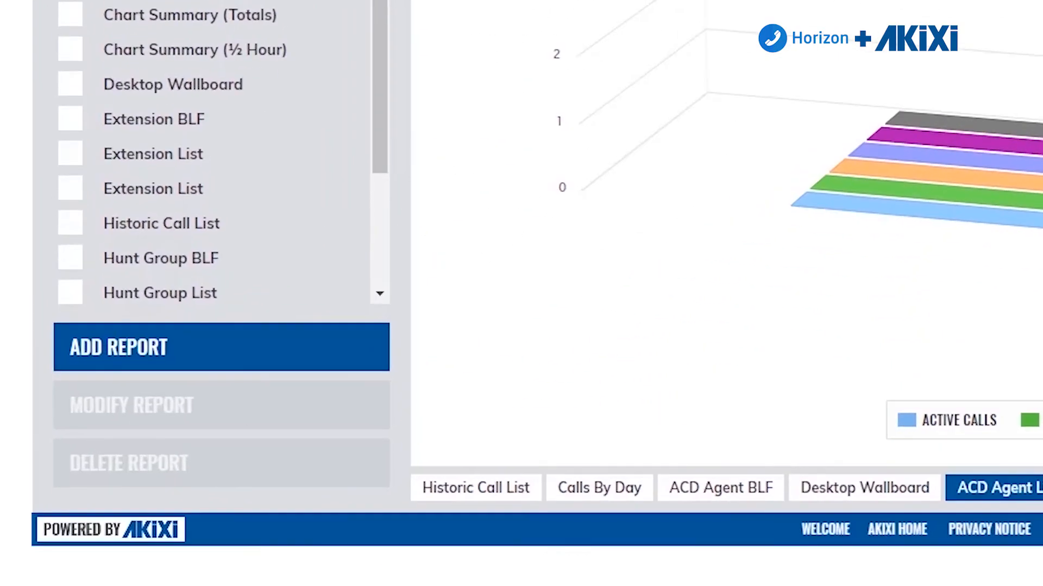
{"action": "left_click", "coordinate": [192, 155]}
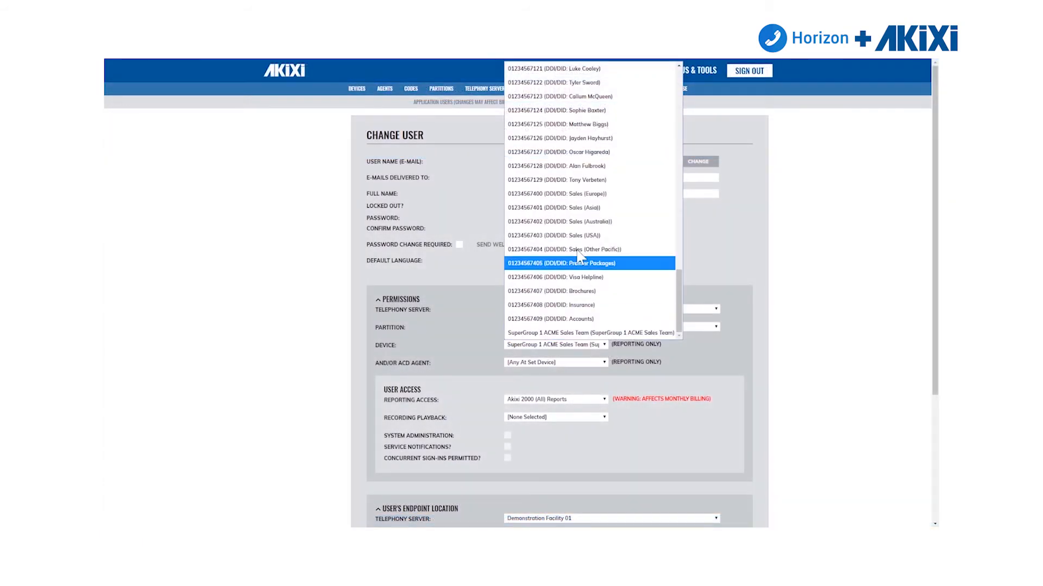
- Set the user's device permission to [Any Device] and save the user
{"action": "scroll", "coordinate": [579, 255], "scroll_direction": "up", "scroll_amount": 10}
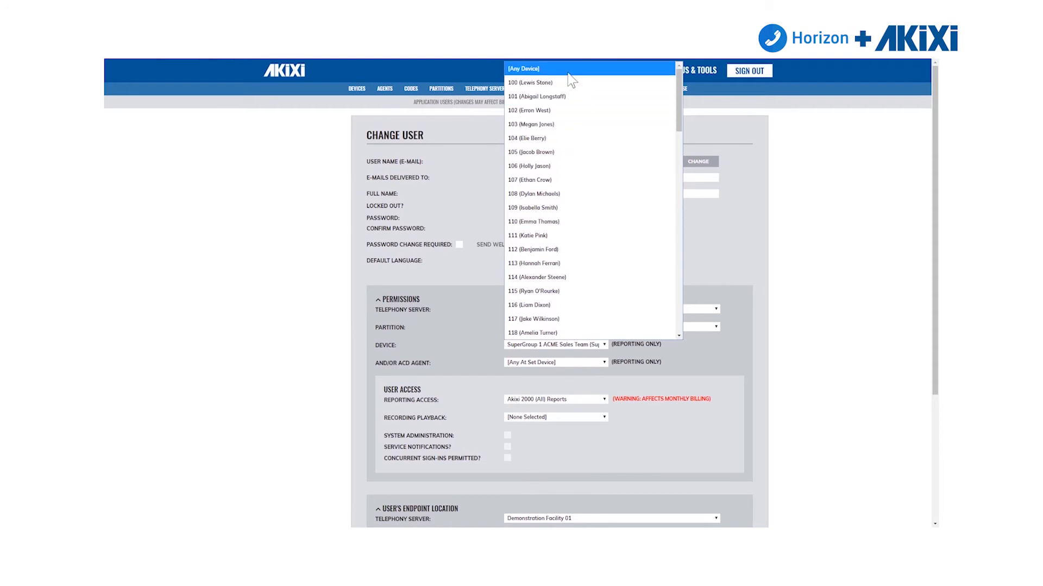
{"action": "left_click", "coordinate": [566, 68]}
{"action": "scroll", "coordinate": [770, 380], "scroll_direction": "down", "scroll_amount": 2}
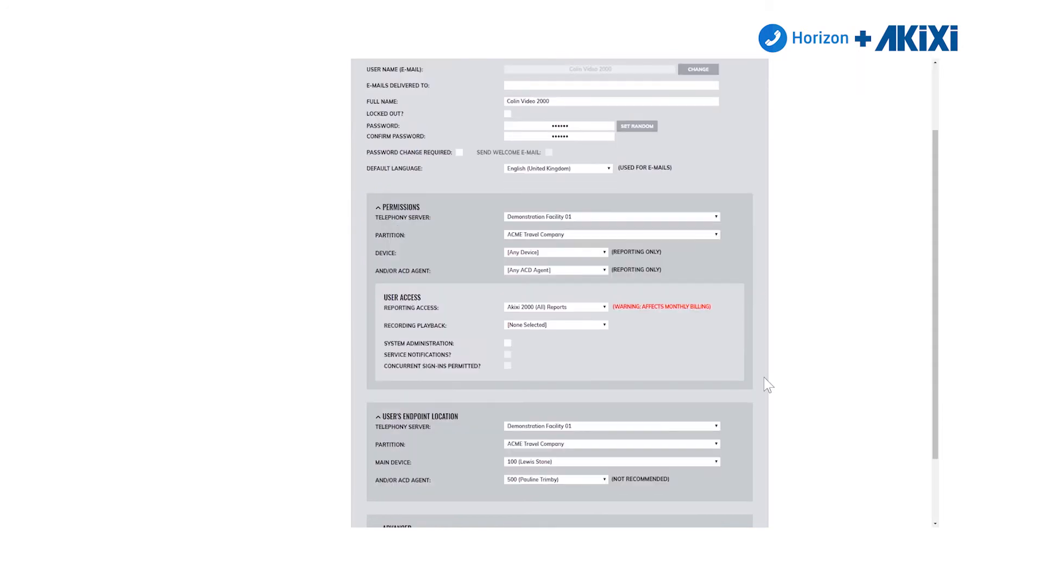
{"action": "scroll", "coordinate": [763, 377], "scroll_direction": "down", "scroll_amount": 2}
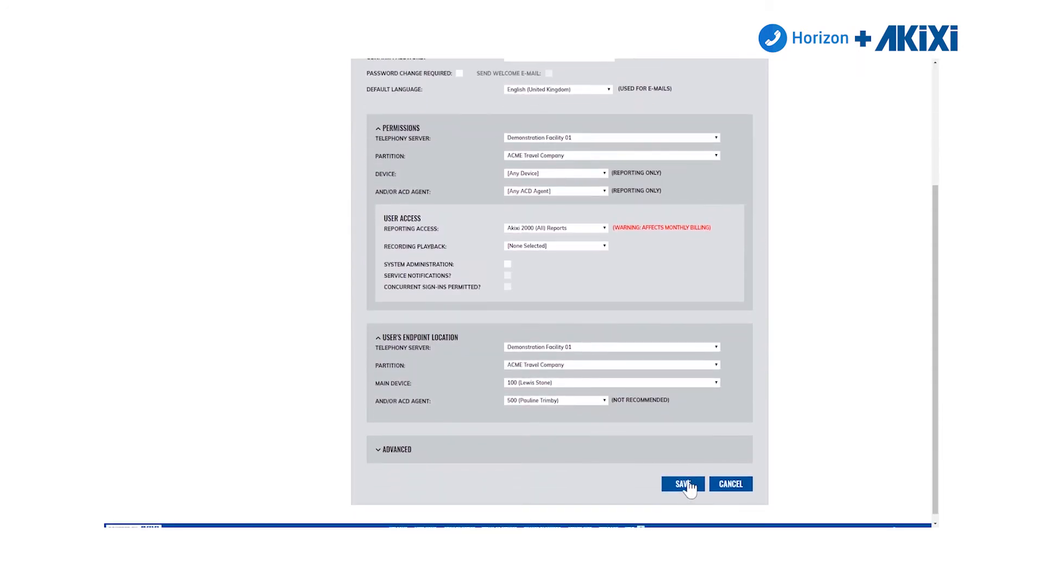
{"action": "left_click", "coordinate": [682, 484]}
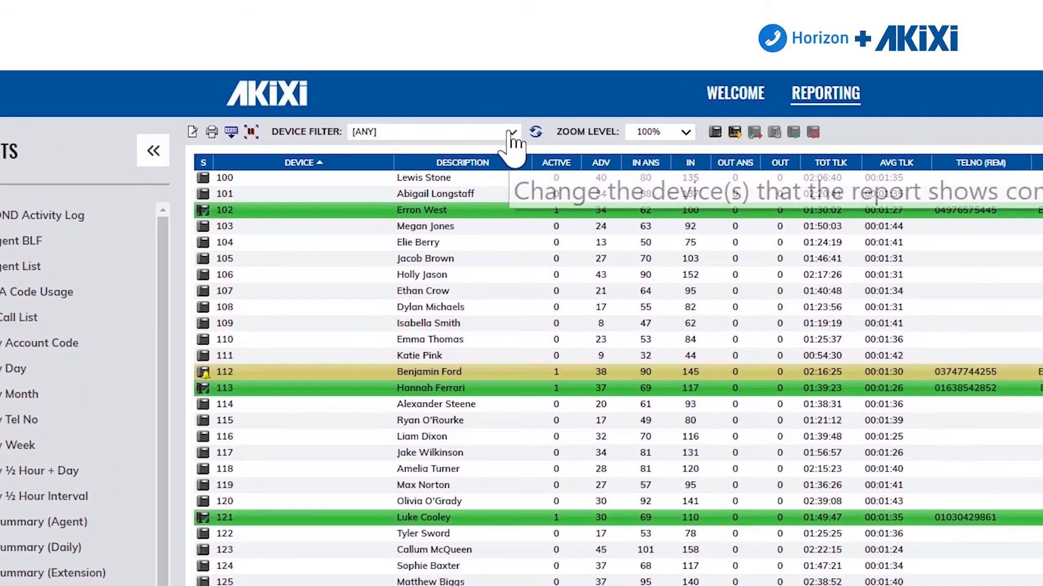
- Filter the extension report to the SuperGroup 1 ACME Sales Team device and refresh the report
{"action": "left_click", "coordinate": [501, 129]}
{"action": "scroll", "coordinate": [484, 465], "scroll_direction": "down", "scroll_amount": 6}
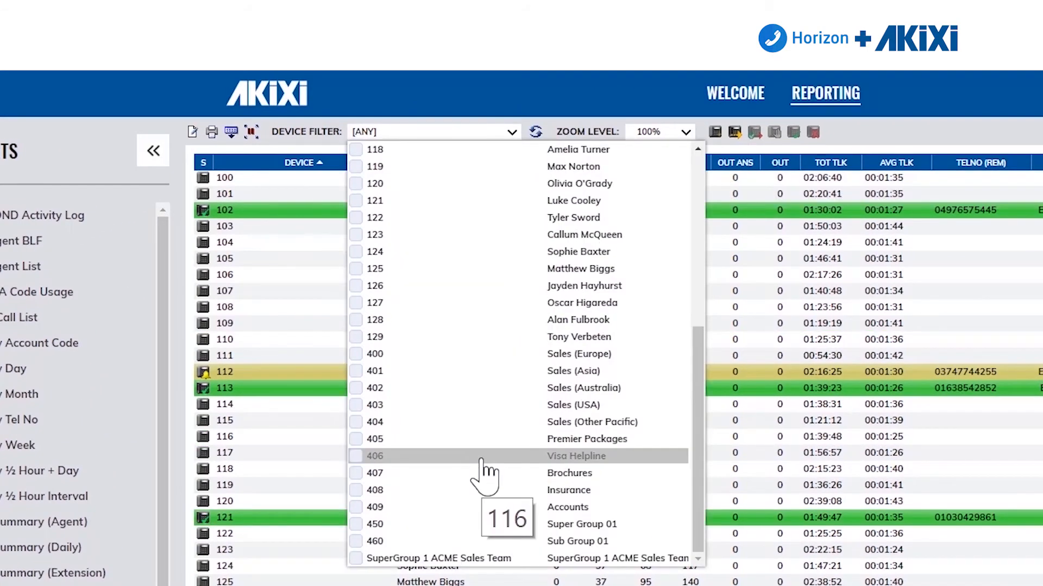
{"action": "left_click", "coordinate": [443, 559]}
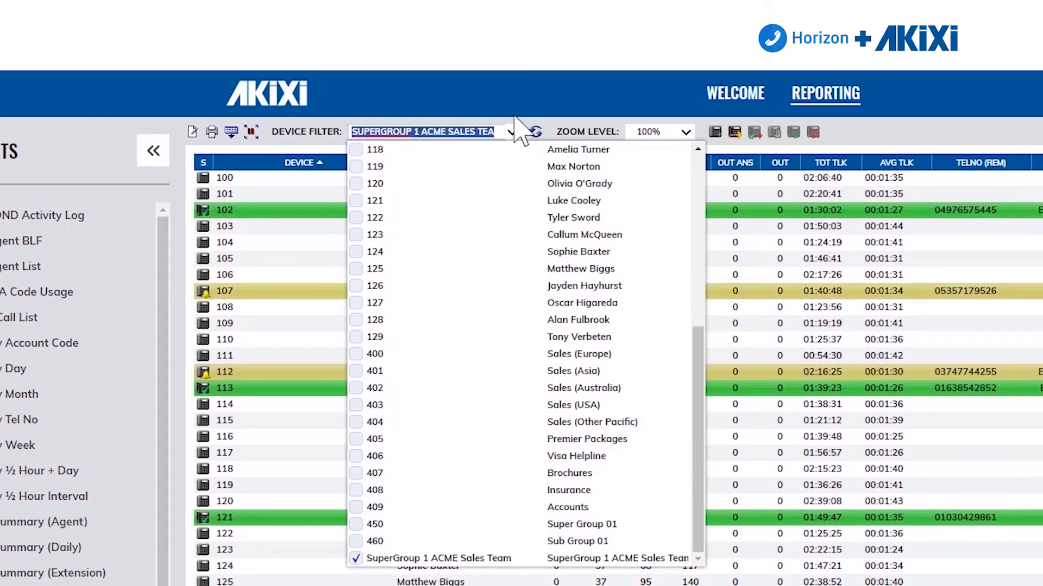
{"action": "left_click", "coordinate": [535, 131]}
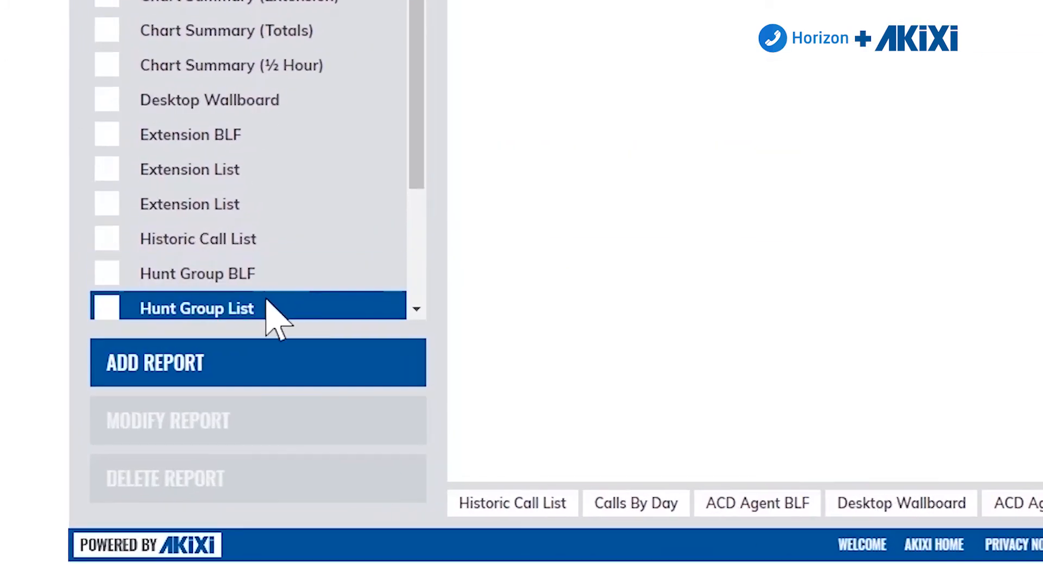
- Open the Hunt Group List report from the saved reports
{"action": "left_click", "coordinate": [217, 309]}
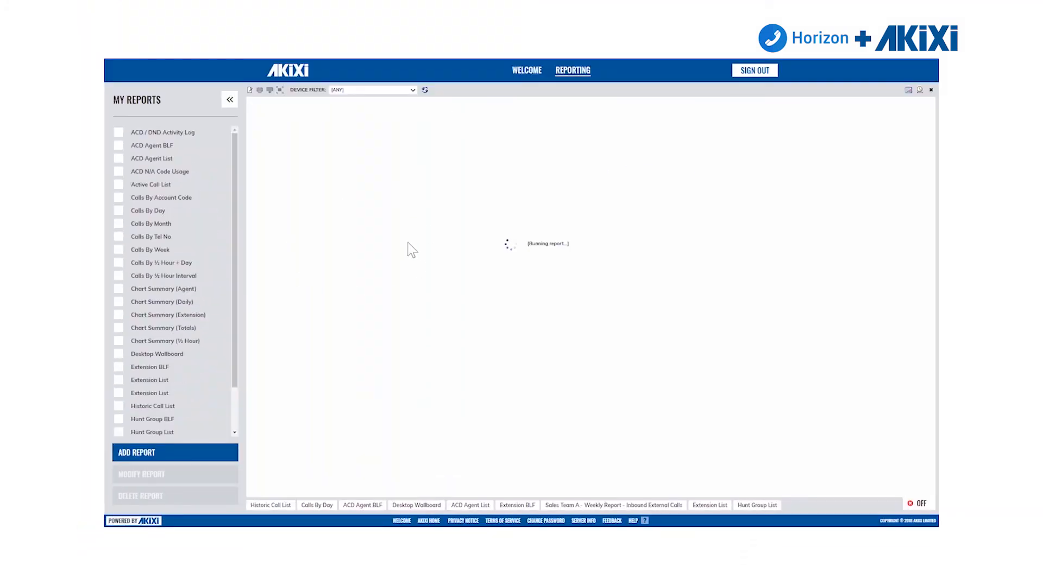